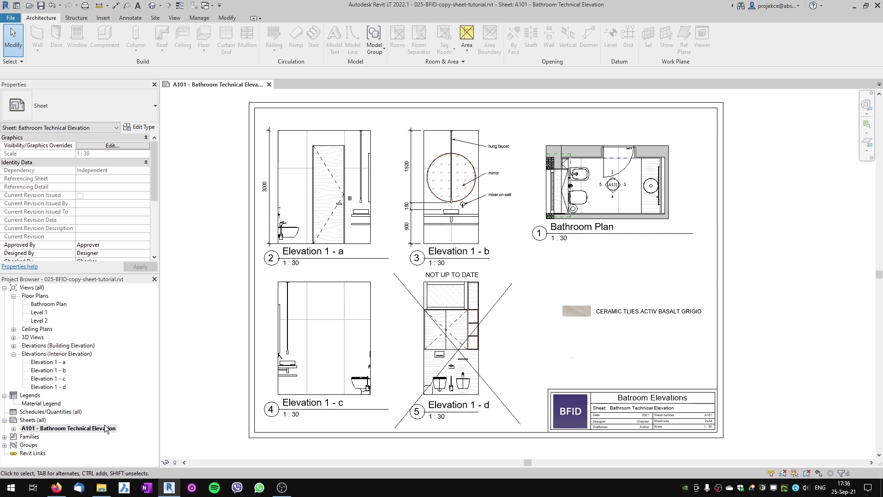
# Create an empty duplicate A102 of sheet A101, then delete it
pyautogui.rightClick(67, 427)
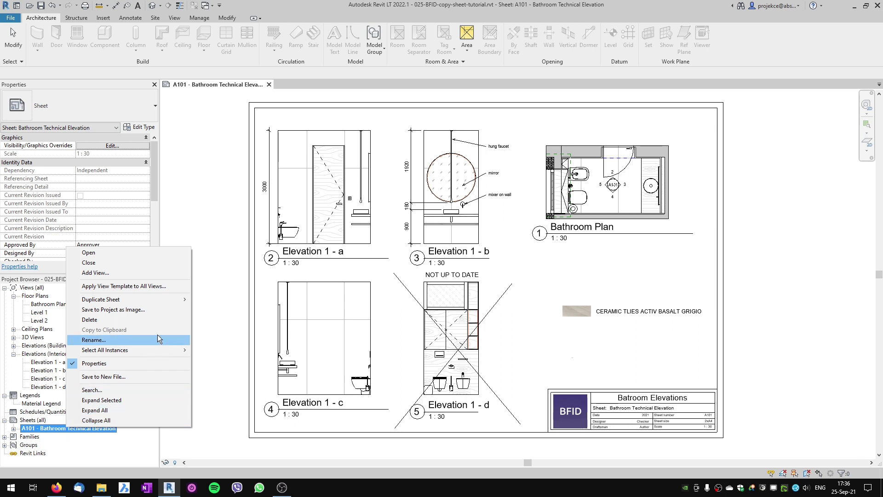
pyautogui.moveTo(115, 302)
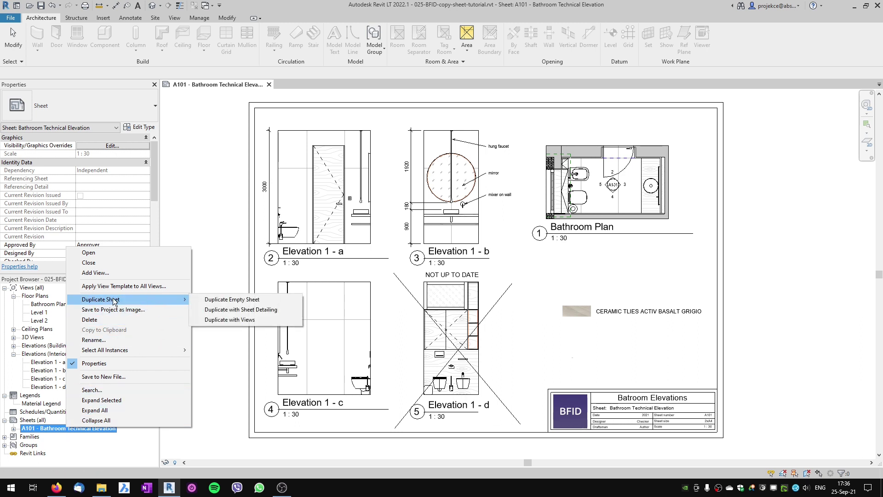
pyautogui.click(217, 304)
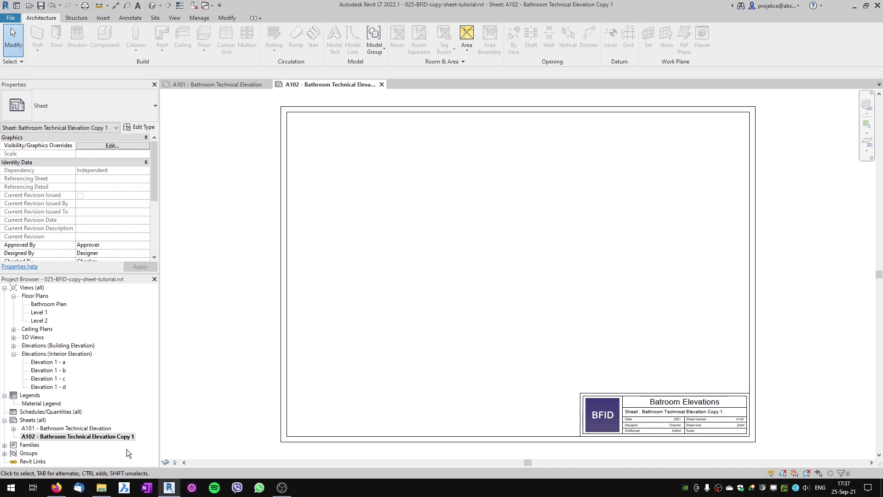
pyautogui.click(64, 435)
pyautogui.press('Delete')
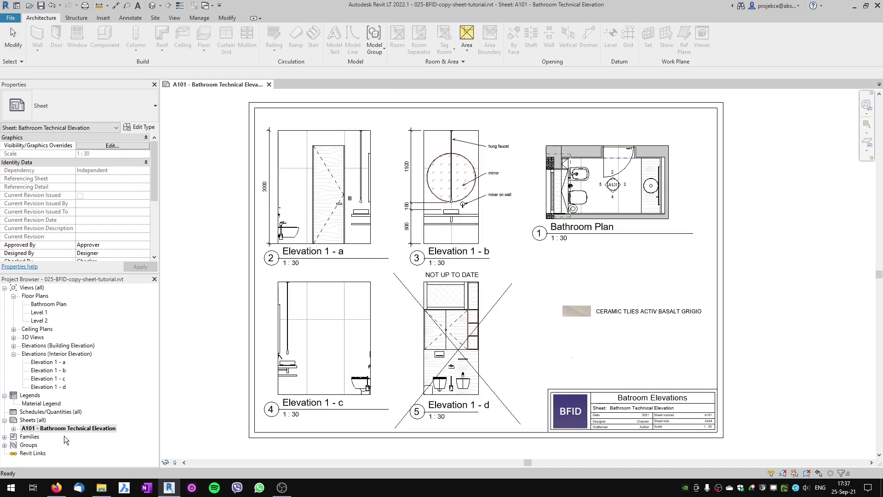
pyautogui.rightClick(66, 429)
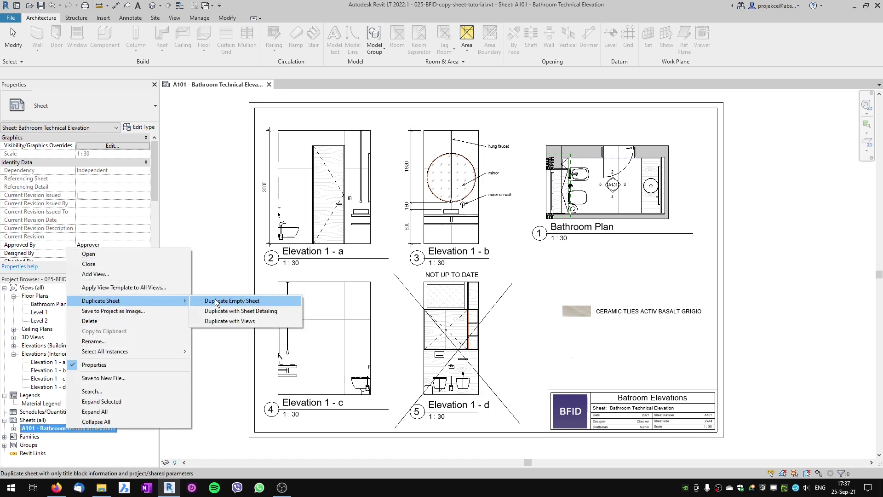
pyautogui.click(247, 312)
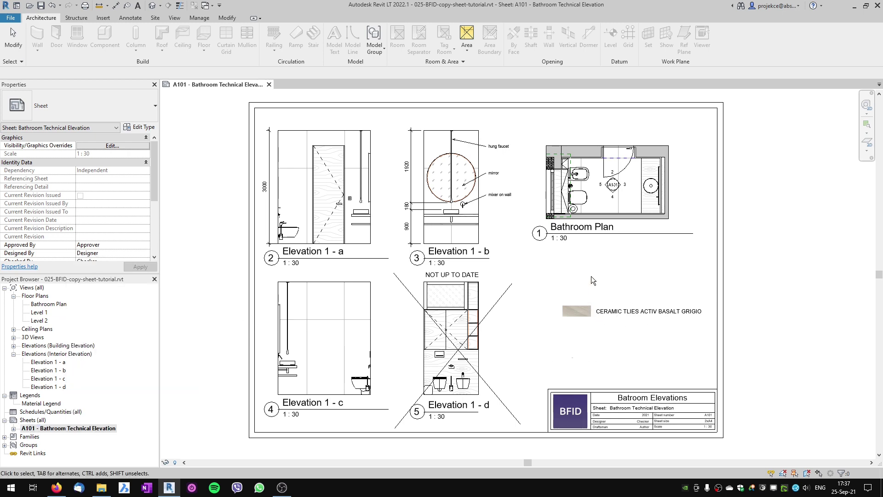
# Inspect the material legend and crossing diagonal lines over Elevation 1 - d on A101
pyautogui.click(608, 324)
pyautogui.click(608, 314)
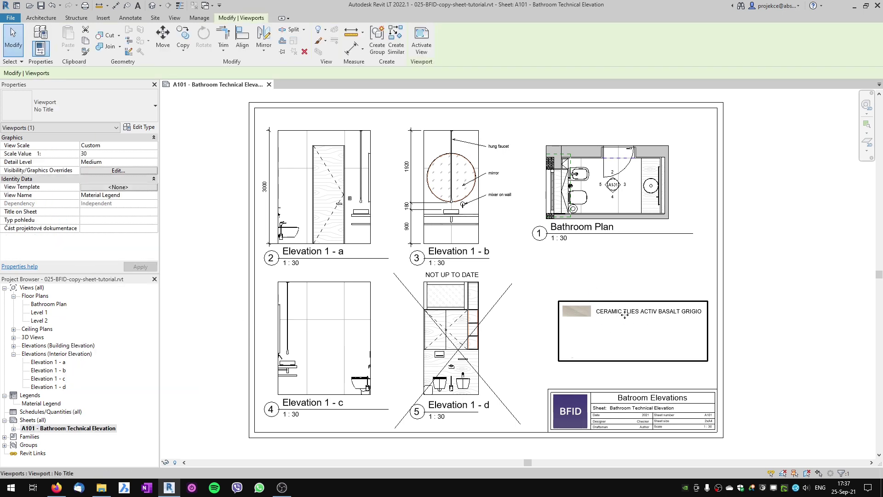
pyautogui.click(507, 294)
pyautogui.click(505, 294)
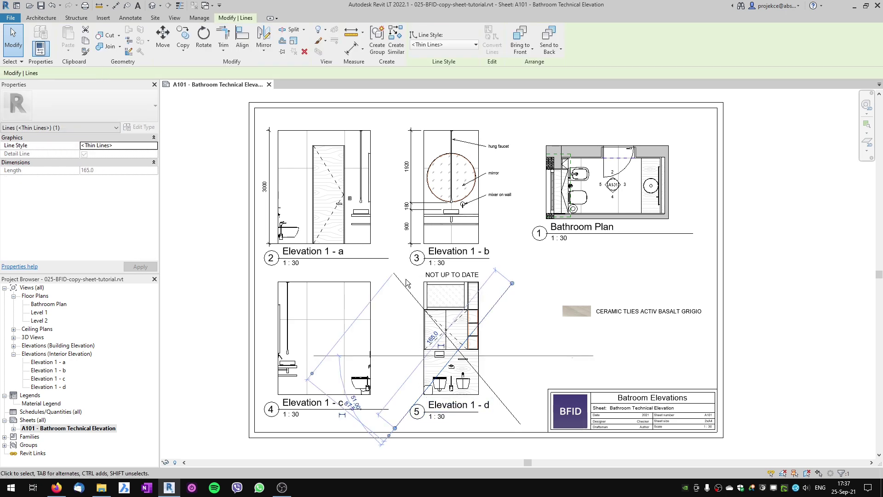
pyautogui.click(476, 371)
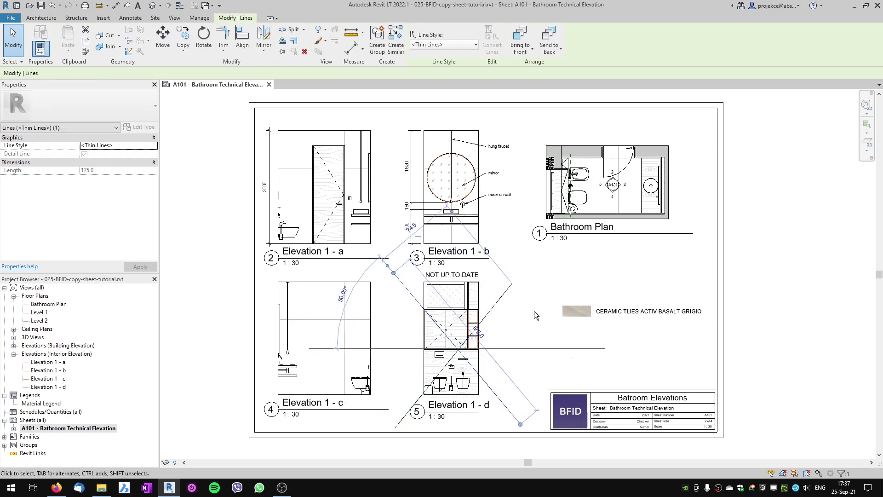
pyautogui.click(522, 295)
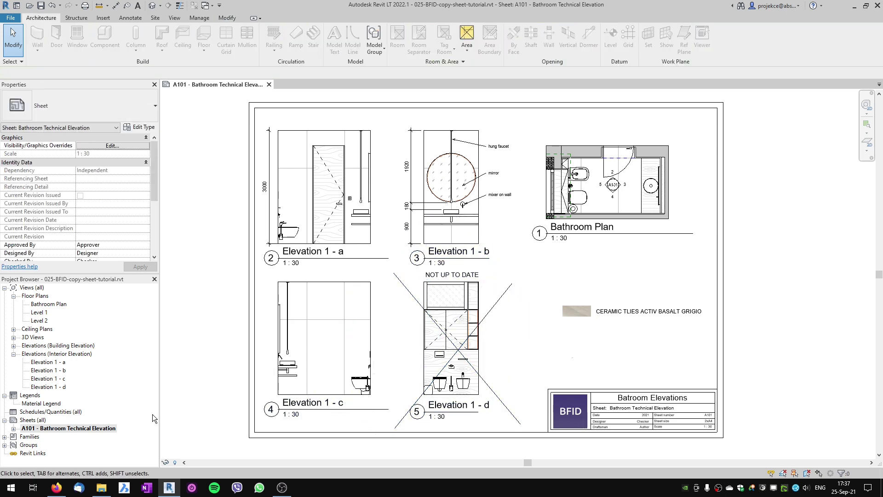
# Duplicate A101 with its lines, text and legend as A102, check the copies, then delete A102
pyautogui.rightClick(104, 426)
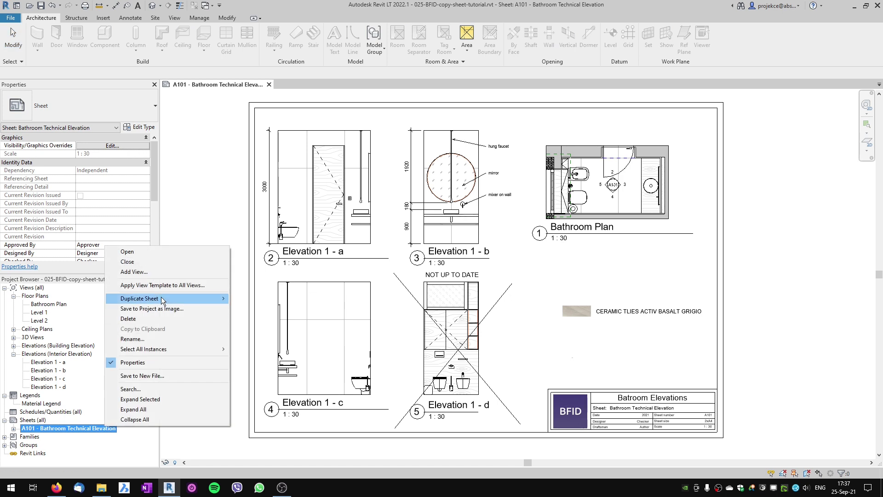
pyautogui.moveTo(162, 298)
pyautogui.click(276, 308)
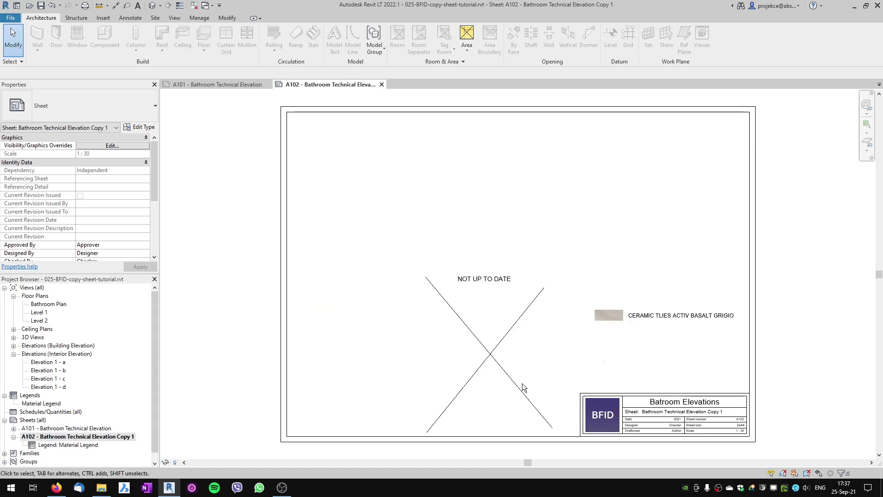
pyautogui.click(640, 318)
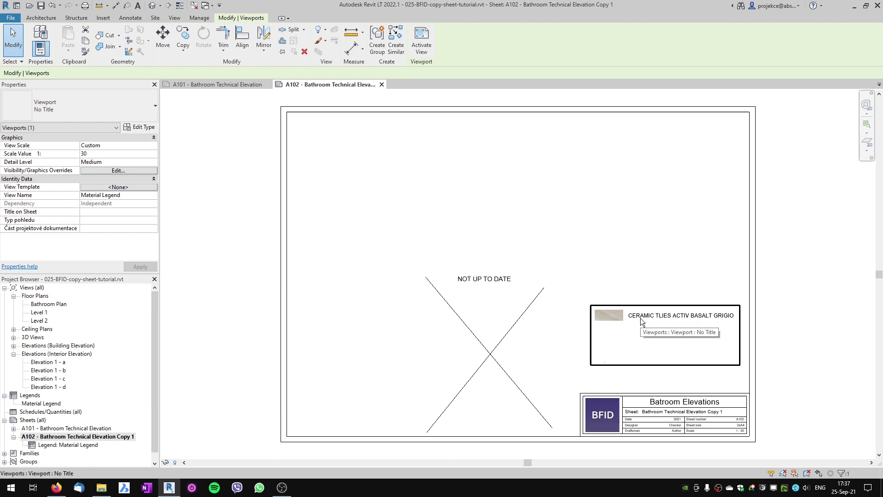
pyautogui.press('Escape')
pyautogui.click(527, 306)
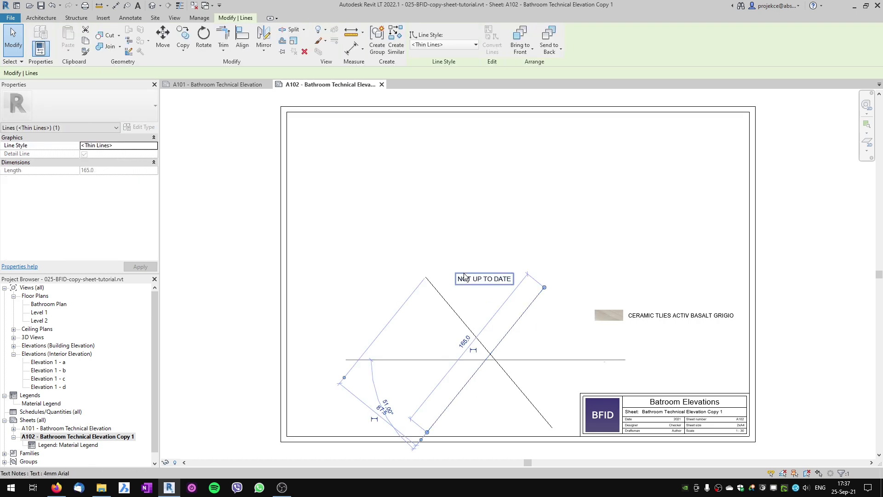
pyautogui.click(304, 158)
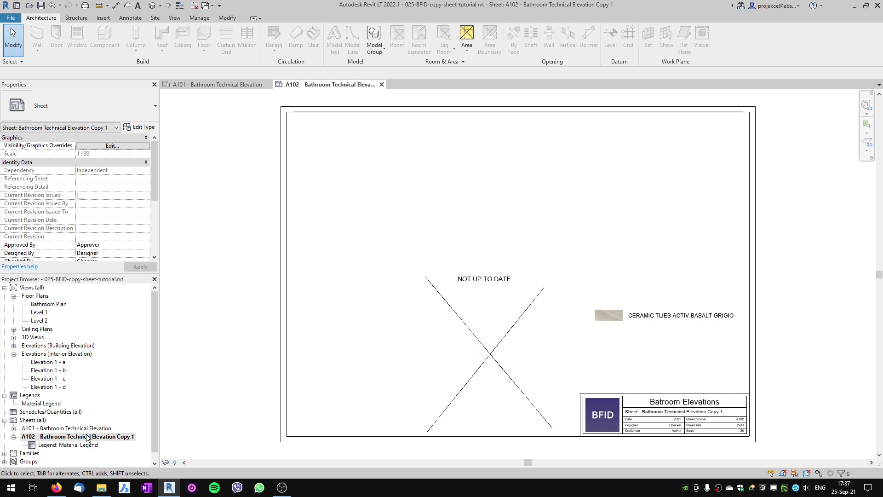
pyautogui.click(63, 438)
pyautogui.press('Delete')
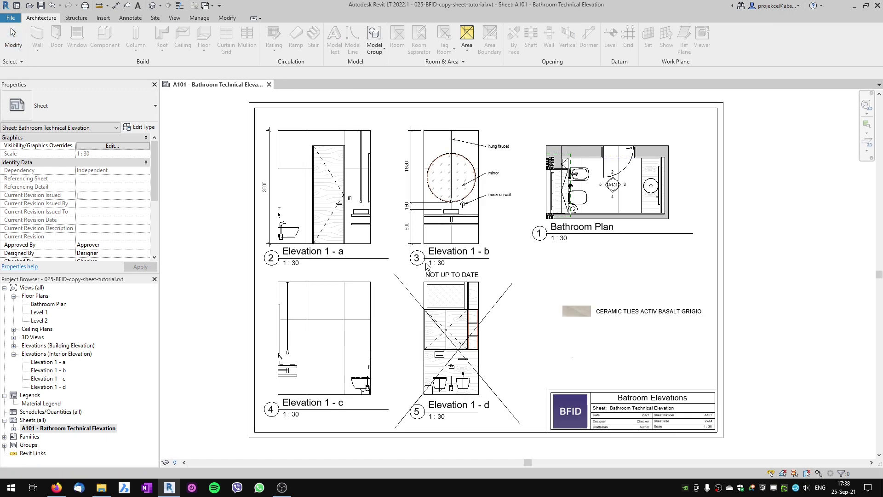
# Duplicate A101 with views as independent Copy 1 elevations, compare both sheets, then delete A102
pyautogui.rightClick(77, 428)
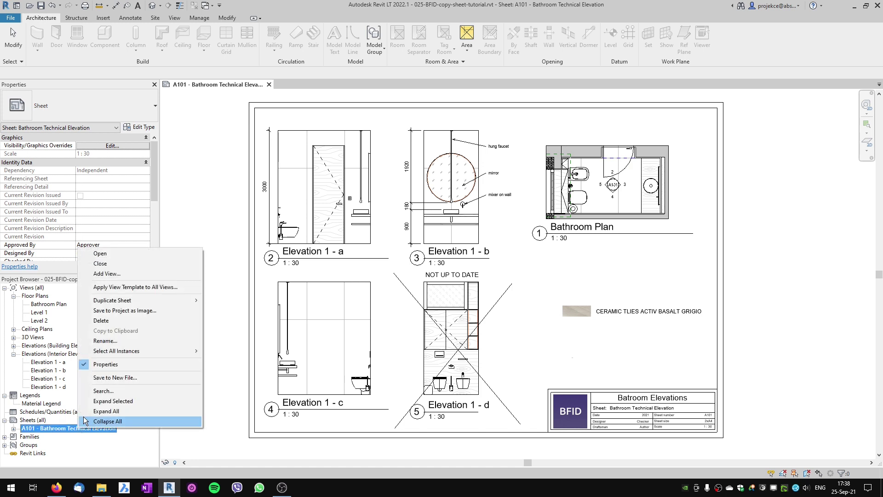
pyautogui.moveTo(189, 300)
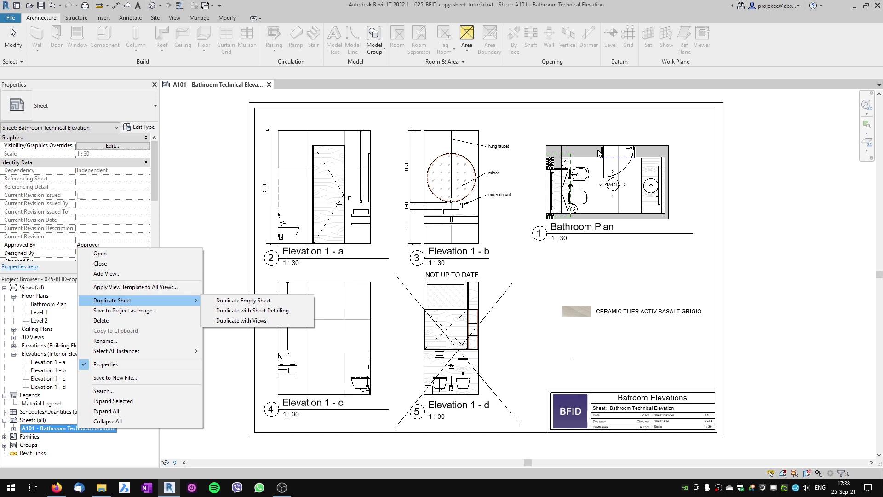
pyautogui.click(236, 321)
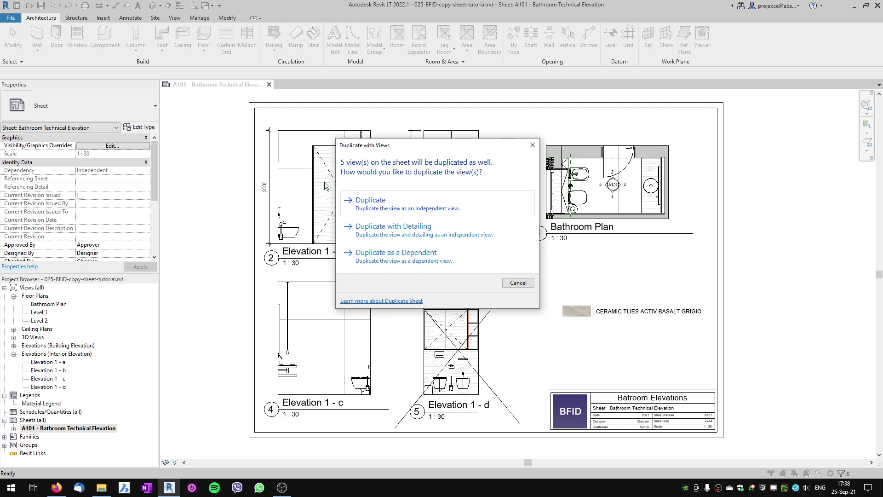
pyautogui.click(379, 203)
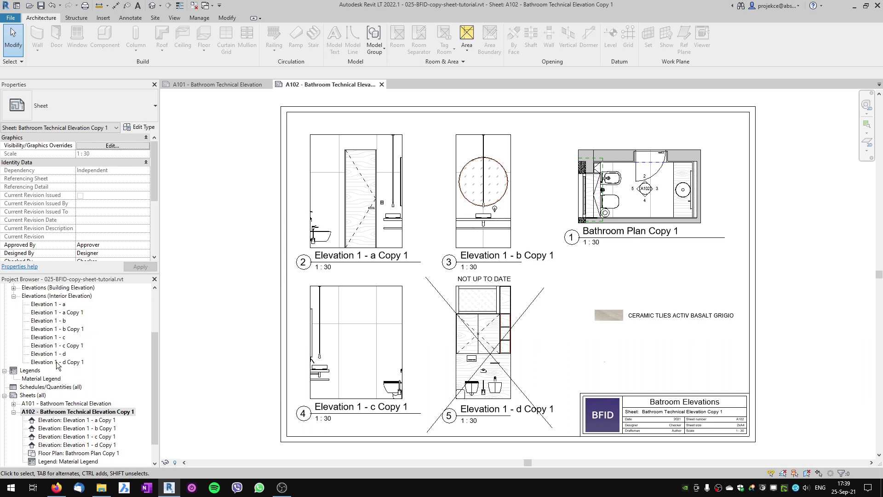
pyautogui.doubleClick(69, 404)
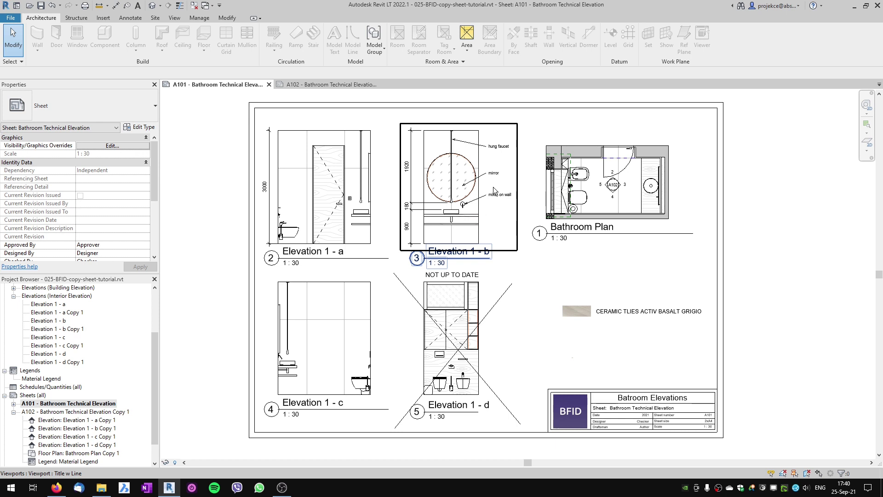
pyautogui.doubleClick(94, 412)
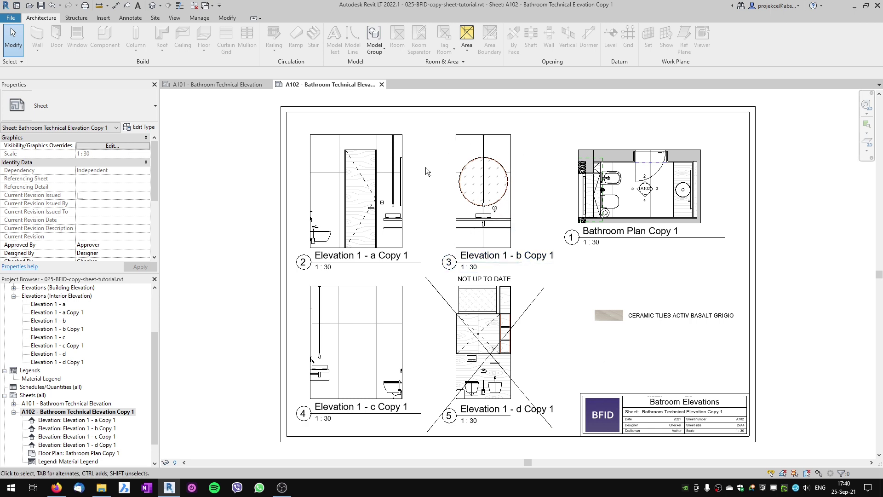
pyautogui.click(69, 412)
pyautogui.press('Delete')
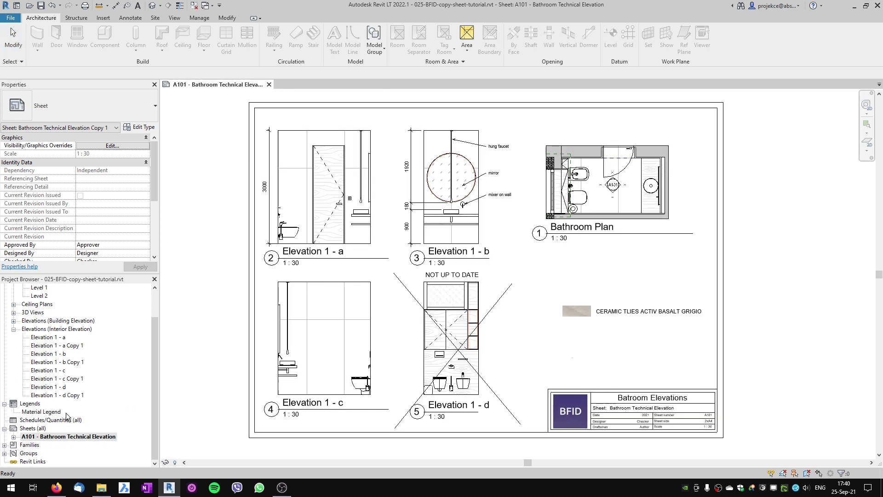
# Duplicate A101 with views and detailing, creating Copy 2 elevations, then delete the new A102 sheet
pyautogui.rightClick(58, 438)
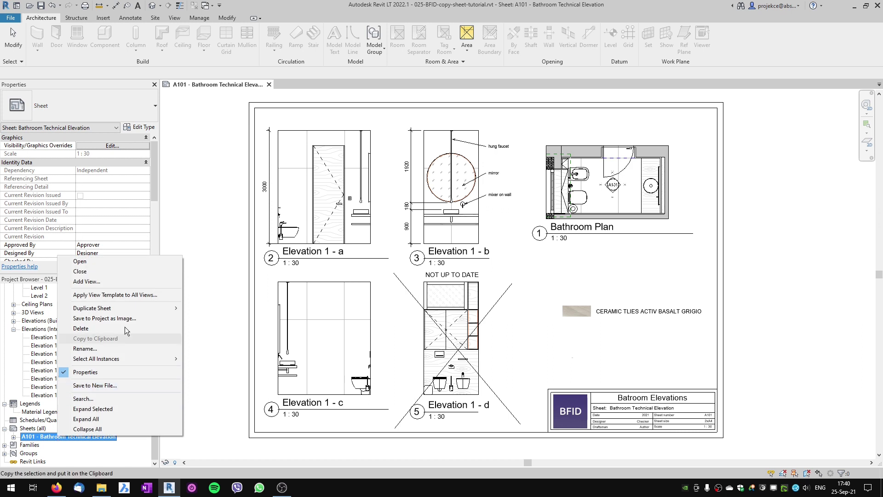
pyautogui.moveTo(129, 311)
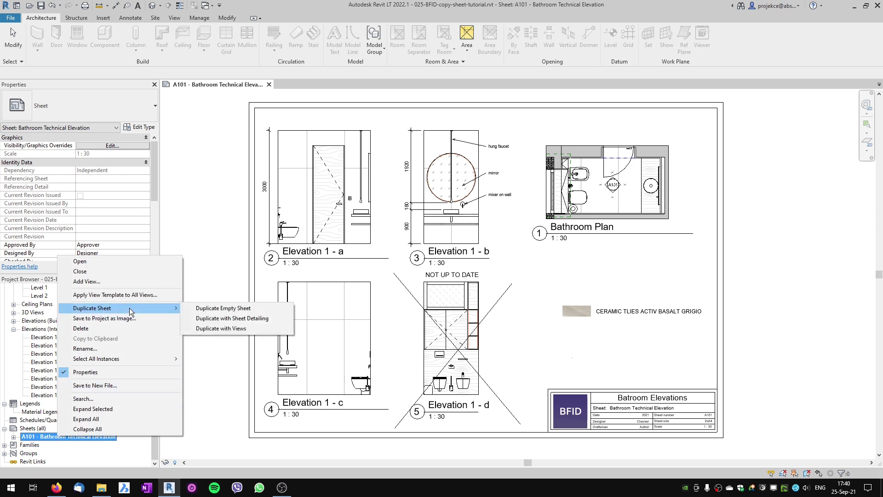
pyautogui.click(229, 328)
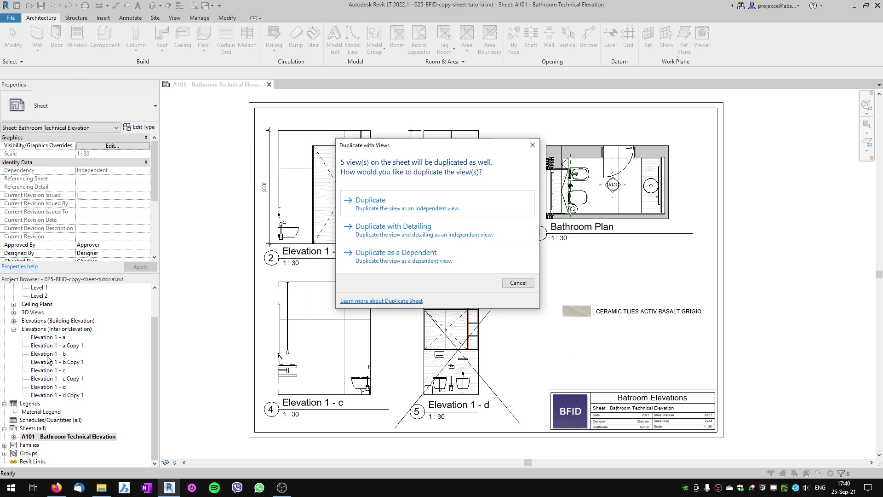
pyautogui.click(412, 237)
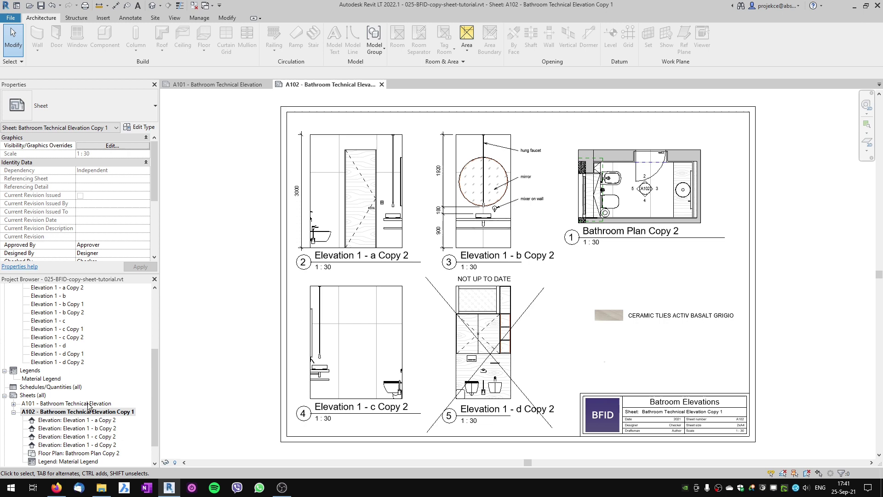
pyautogui.click(71, 414)
pyautogui.press('Delete')
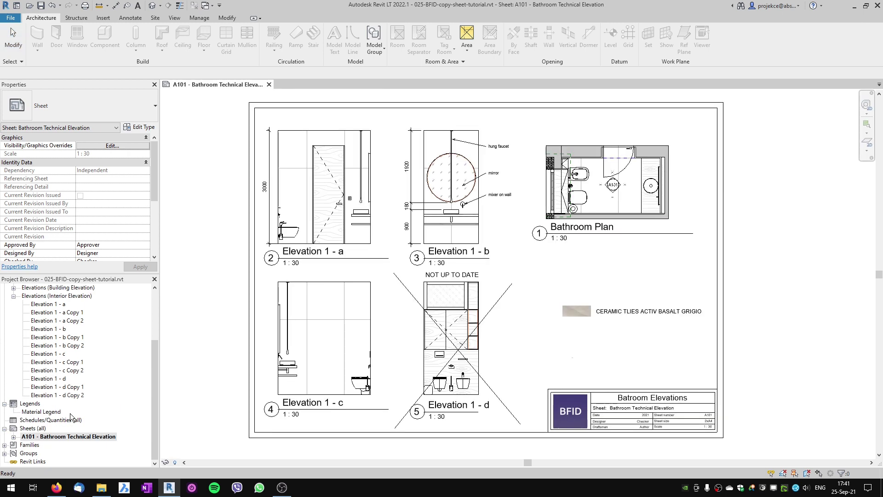
# Duplicate sheet A101 as A102 with its views copied as dependents
pyautogui.rightClick(72, 439)
pyautogui.moveTo(164, 314)
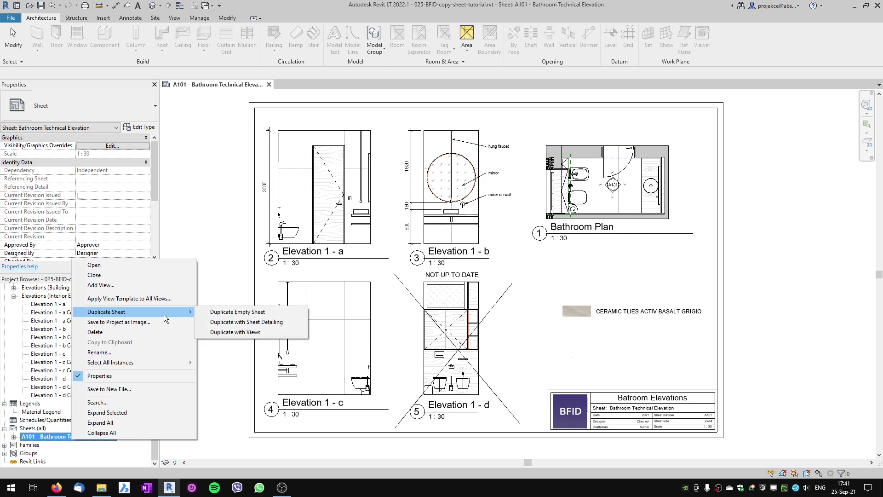
pyautogui.click(230, 333)
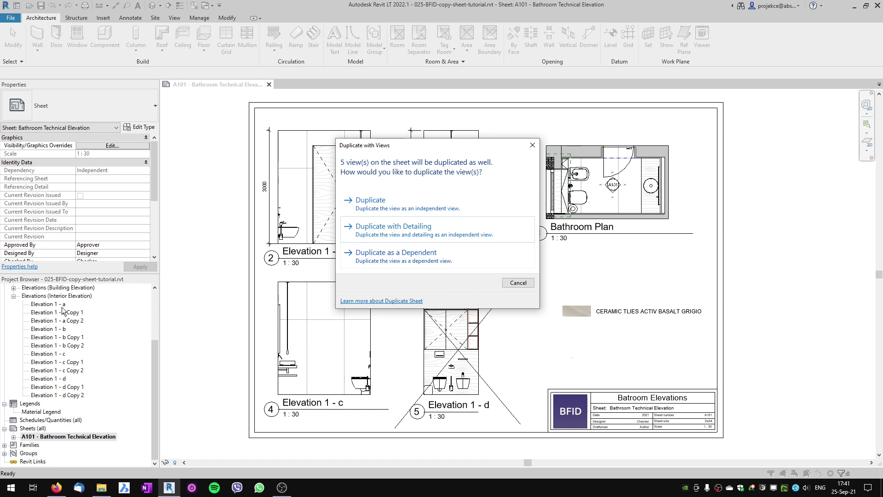
pyautogui.click(397, 253)
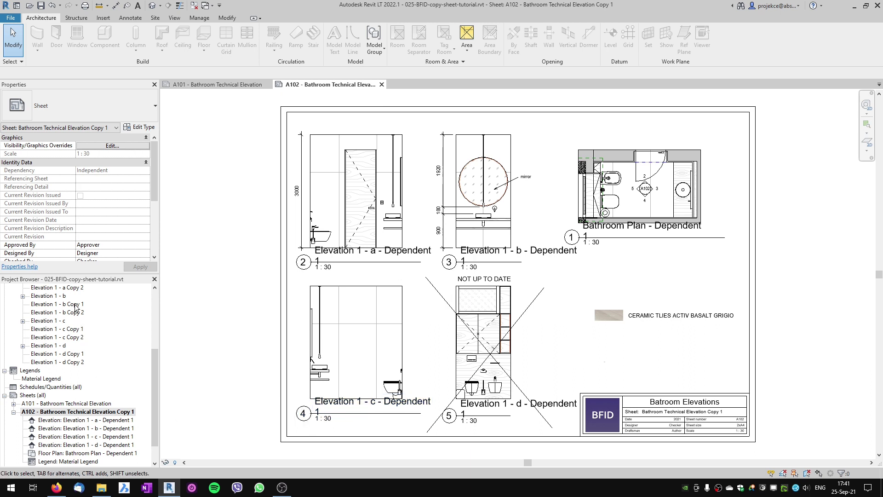
# Expand Elevation 1 - d in the Project Browser to show its dependent view
pyautogui.scroll(1, 57, 299)
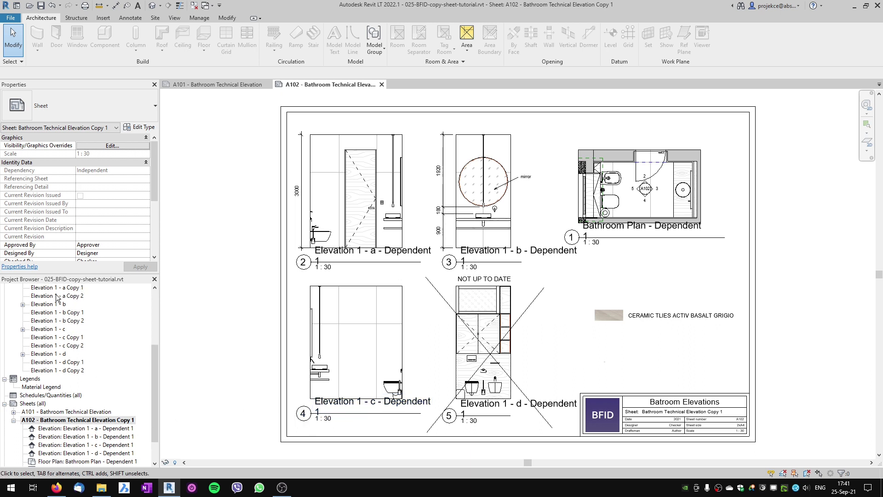
pyautogui.click(22, 354)
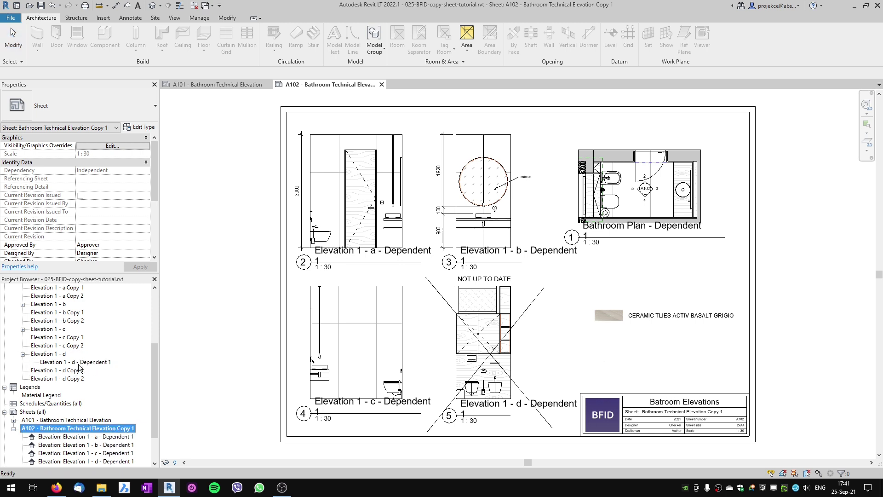
pyautogui.scroll(-4, 92, 394)
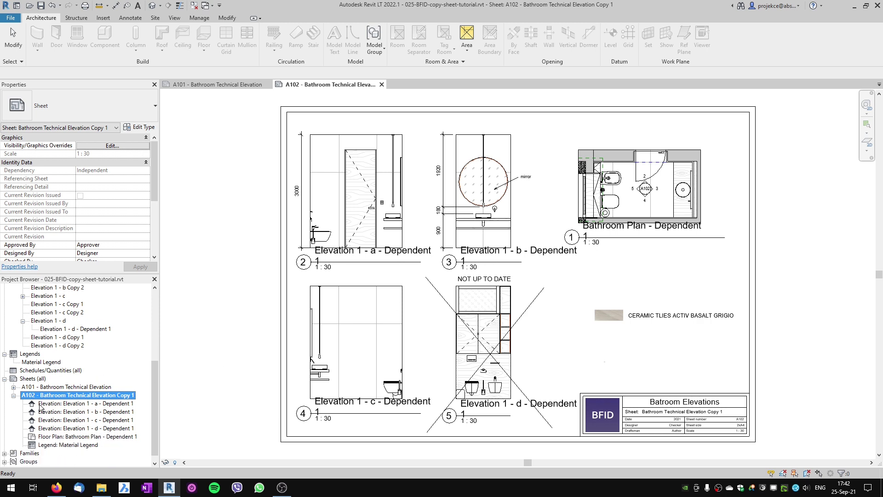
pyautogui.click(242, 360)
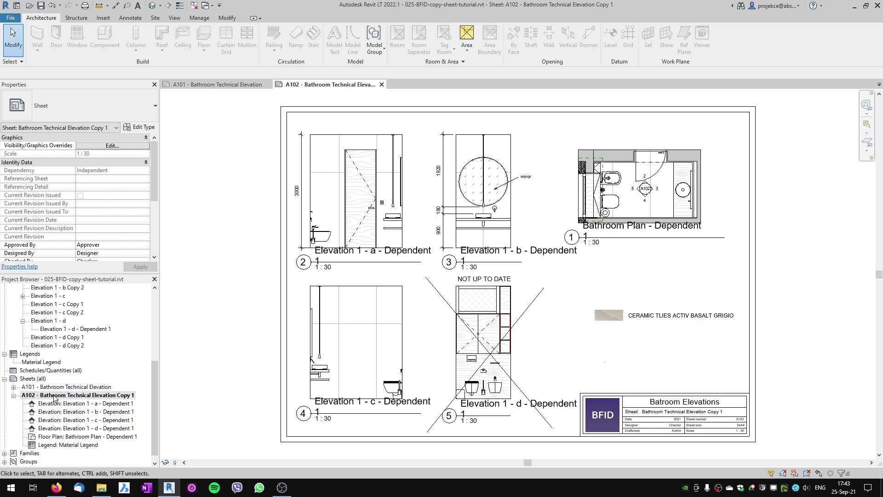